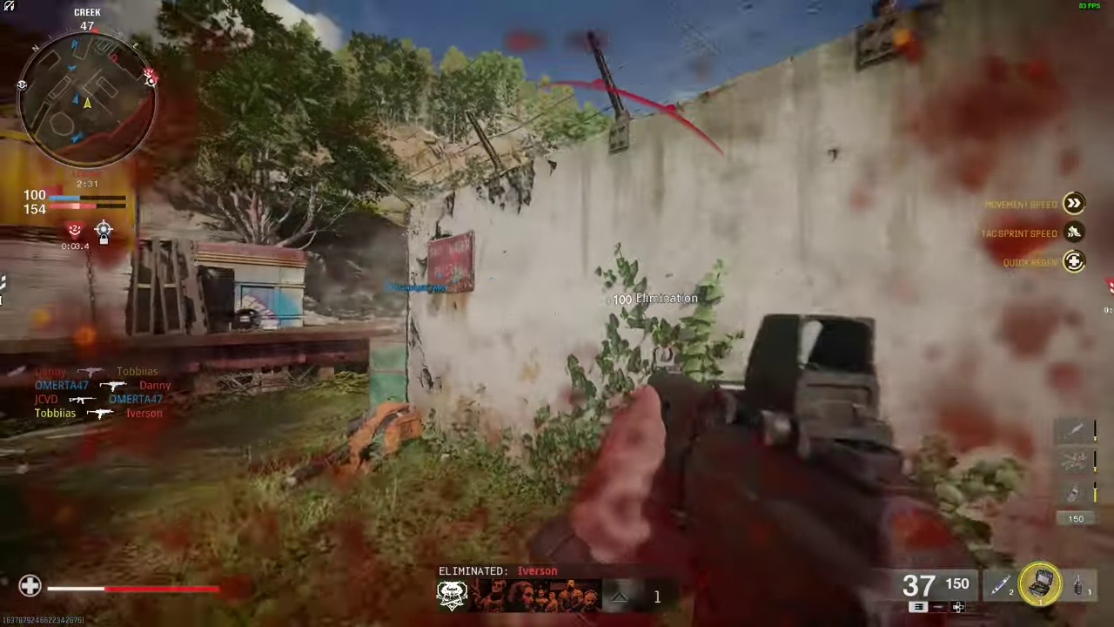
key(g)
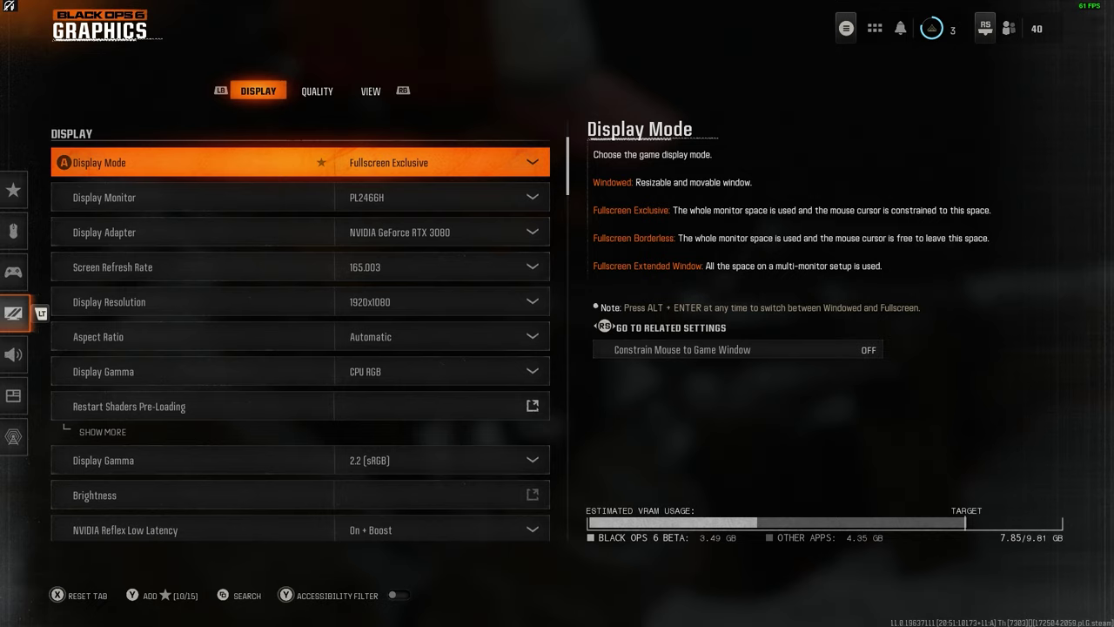
Review the basic display settings, checking the available Screen Refresh Rate options, the Display Resolution and the Aspect Ratio.
key(Down)
key(Down)
key(Down)
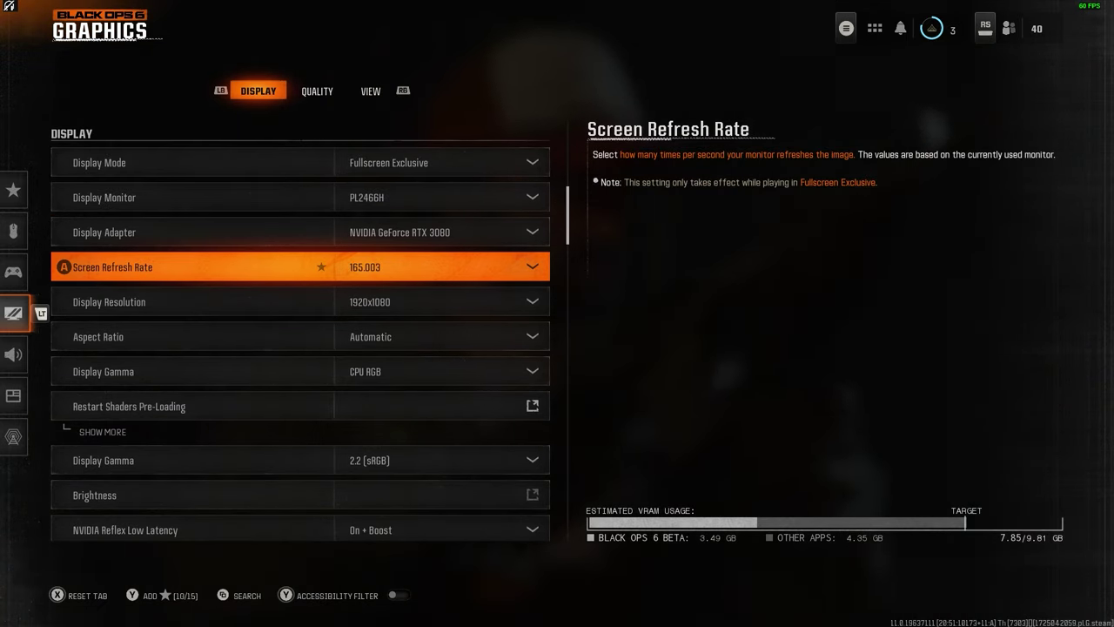
key(Return)
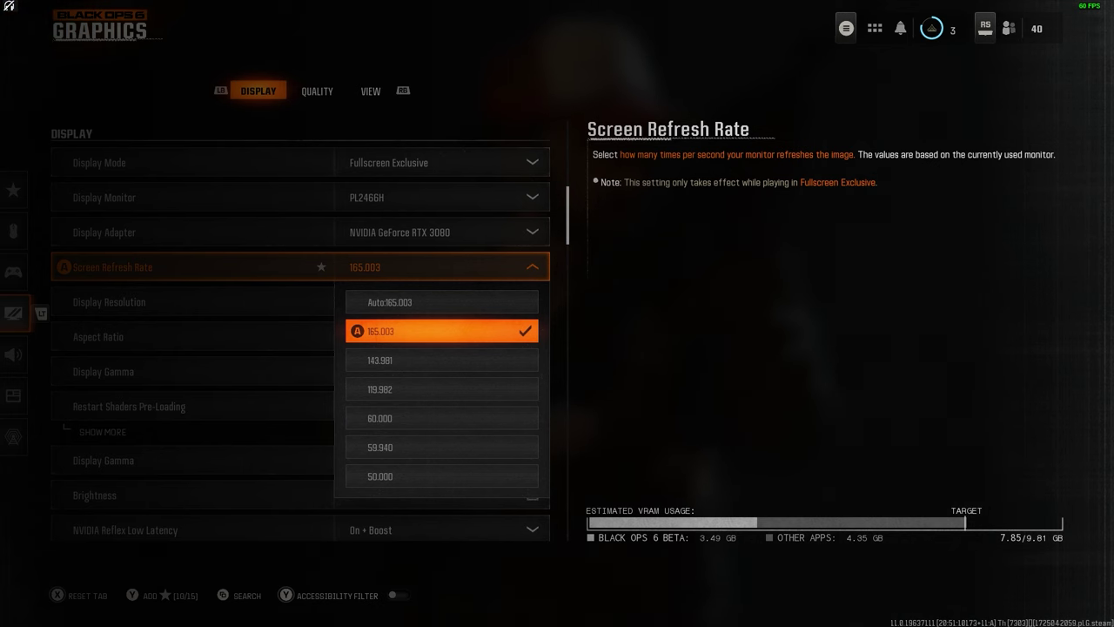
key(Escape)
key(Down)
key(Down)
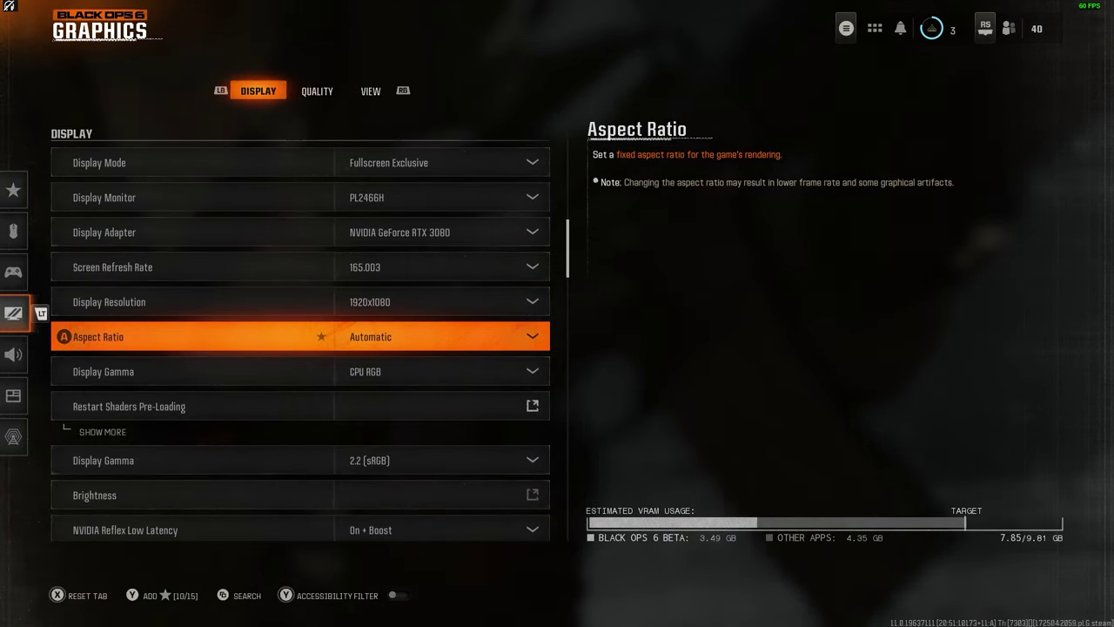
Review the Display Gamma setting and inspect the Brightness calibration, leaving it without changes.
key(Down)
key(Down)
key(Down)
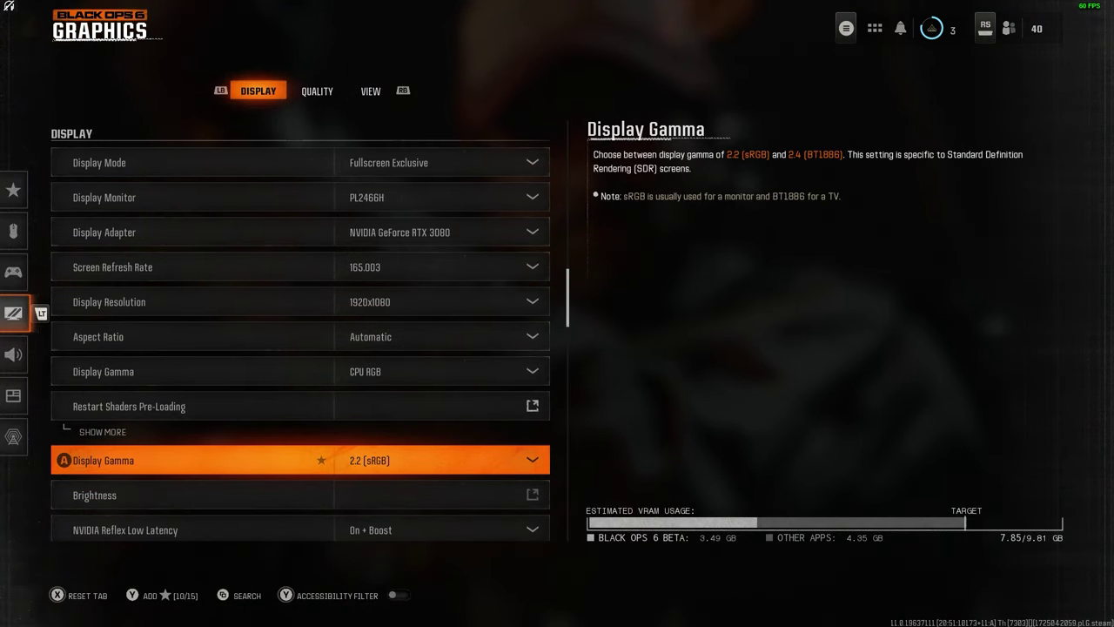
key(Down)
key(Return)
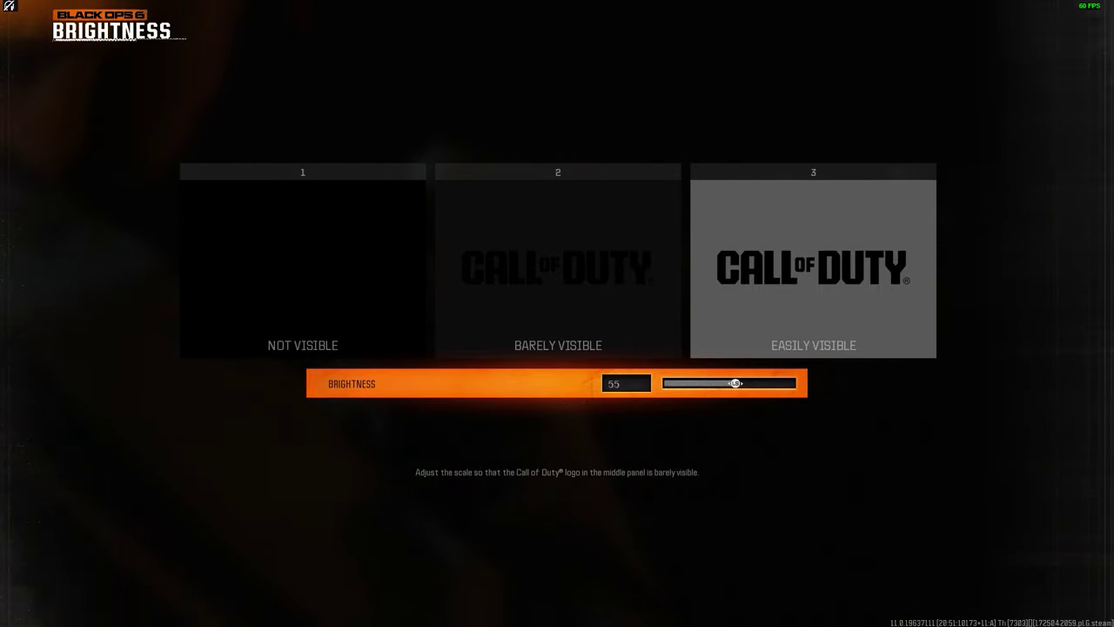
key(Escape)
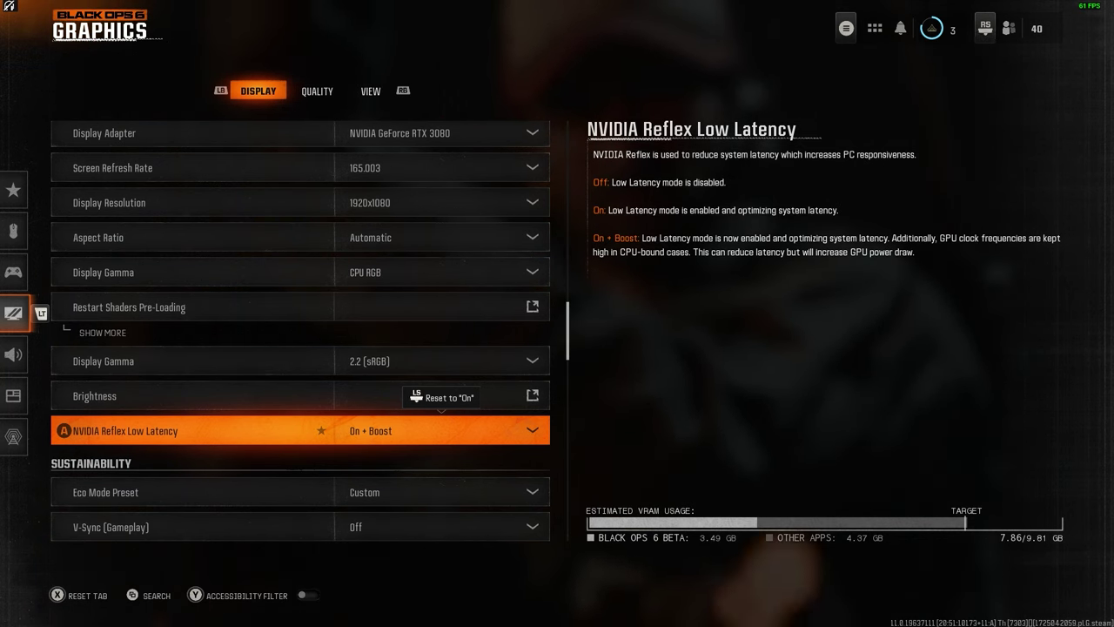
Review the sustainability settings from Eco Mode Preset through Custom Frame Rate Limit and Focused Mode, plus High Dynamic Range (HDR).
key(Down)
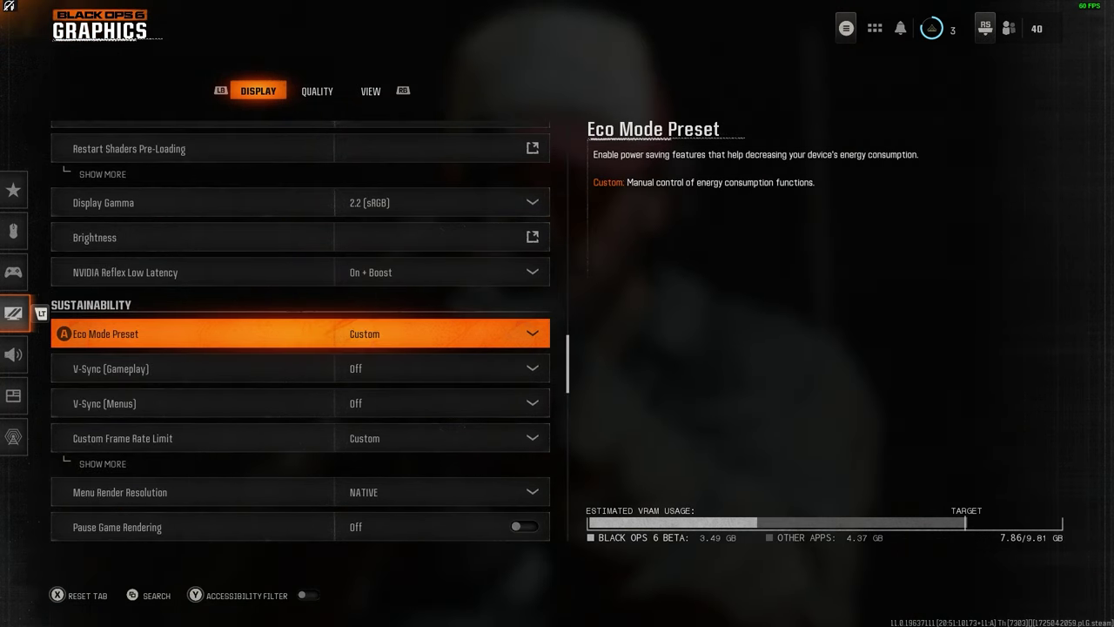
key(Down)
key(Down)
key(Down)
key(Down)
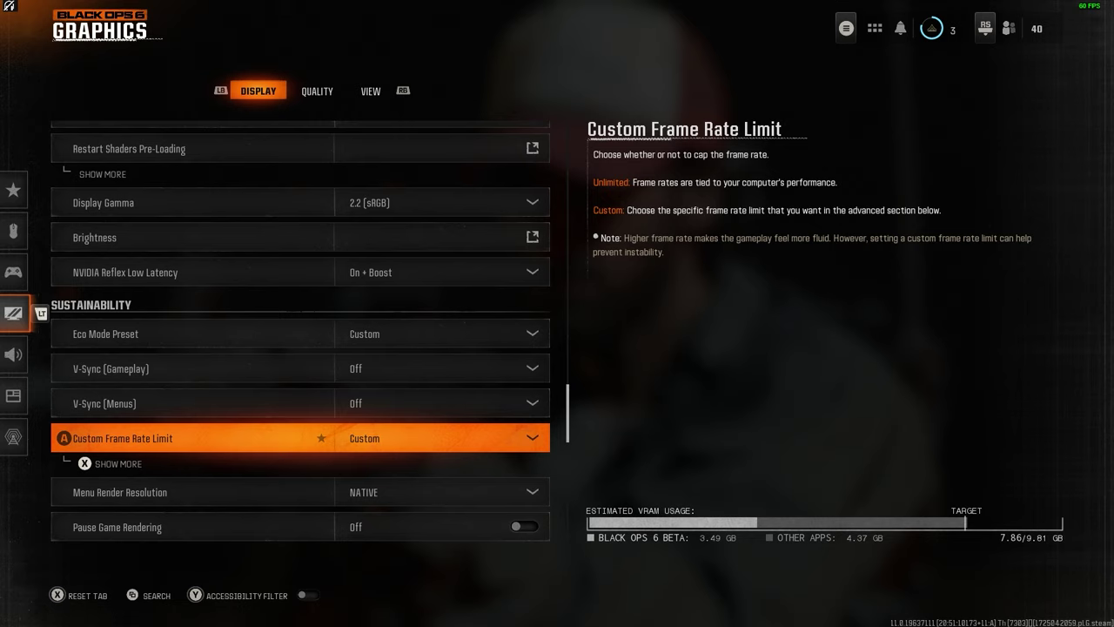
key(Up)
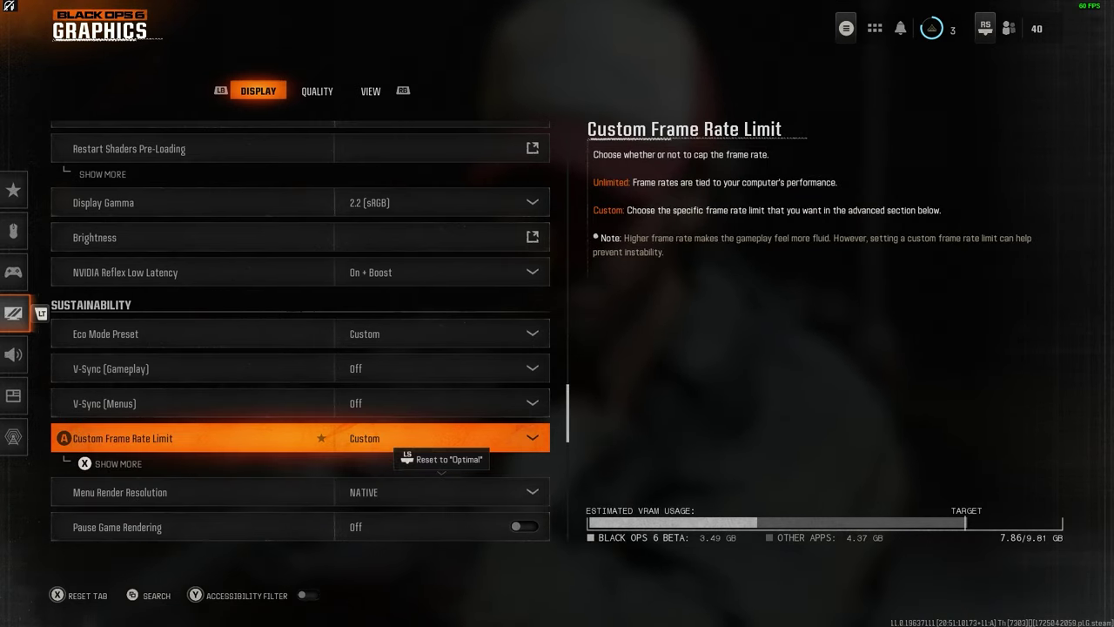
key(Down)
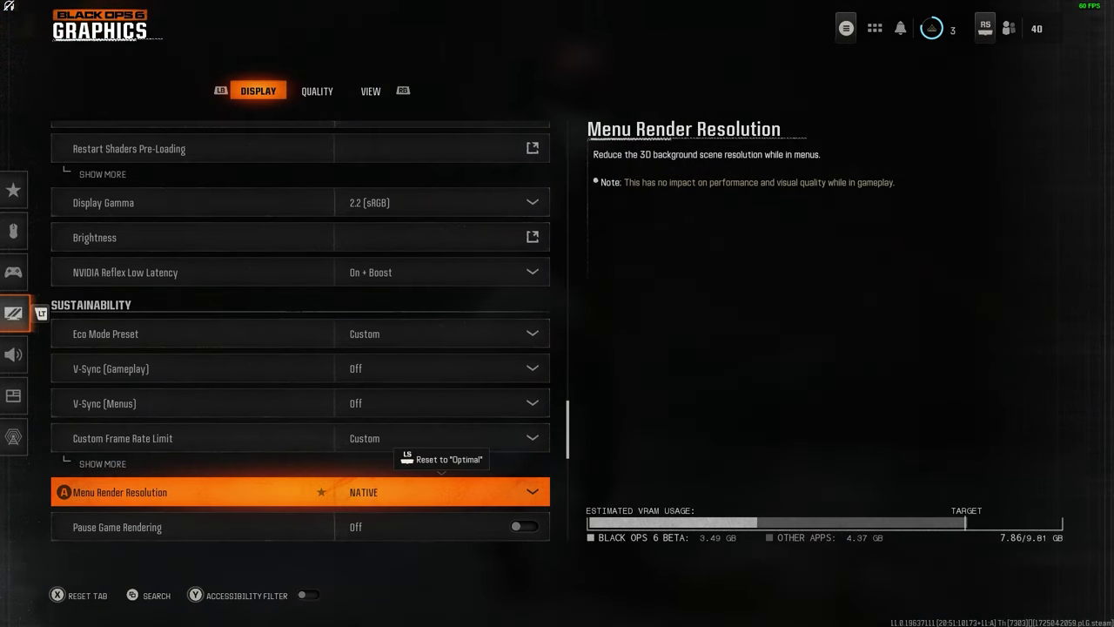
key(Down)
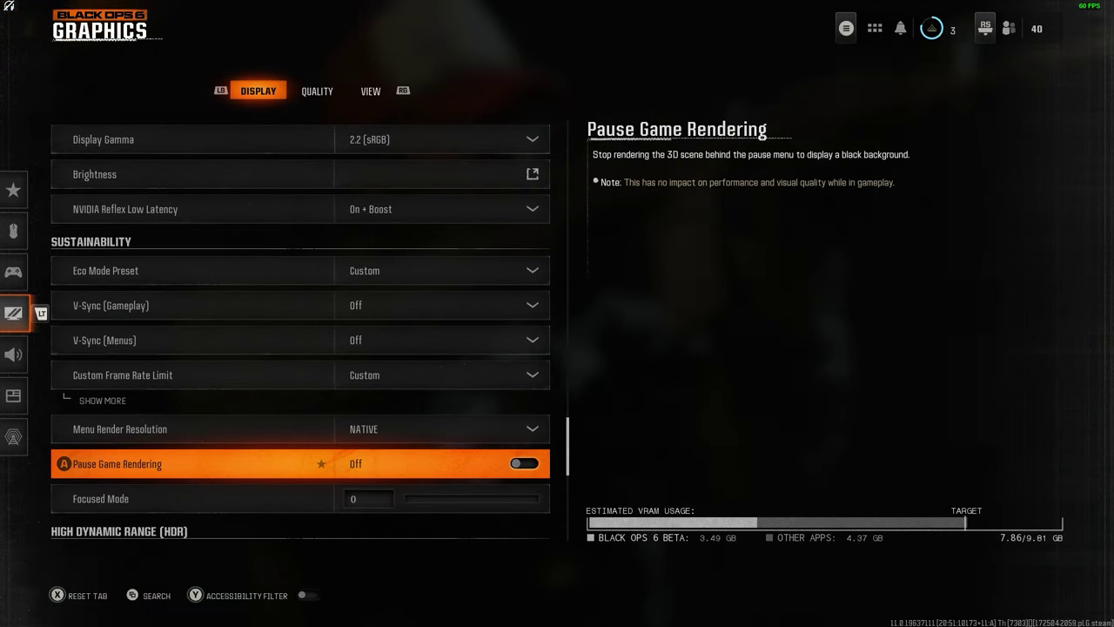
key(Down)
key(Down)
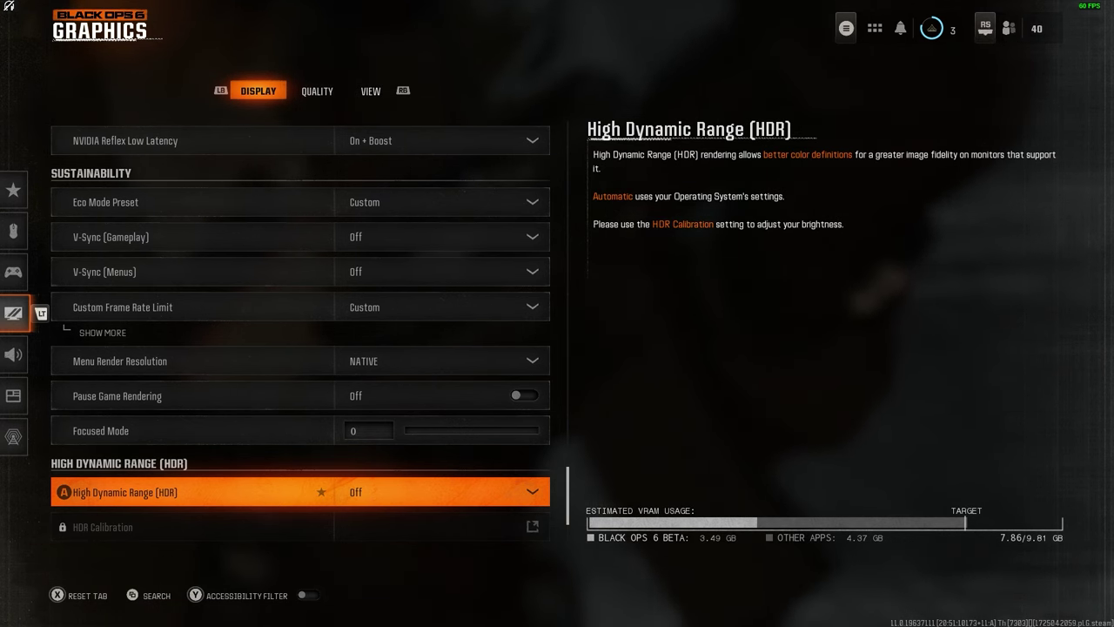
Examine the global quality settings, from Graphic Preset and Render Resolution to Upscaling, VRAM Scale Target, Variable Rate Shading and DLSS Frame Generation.
key(e)
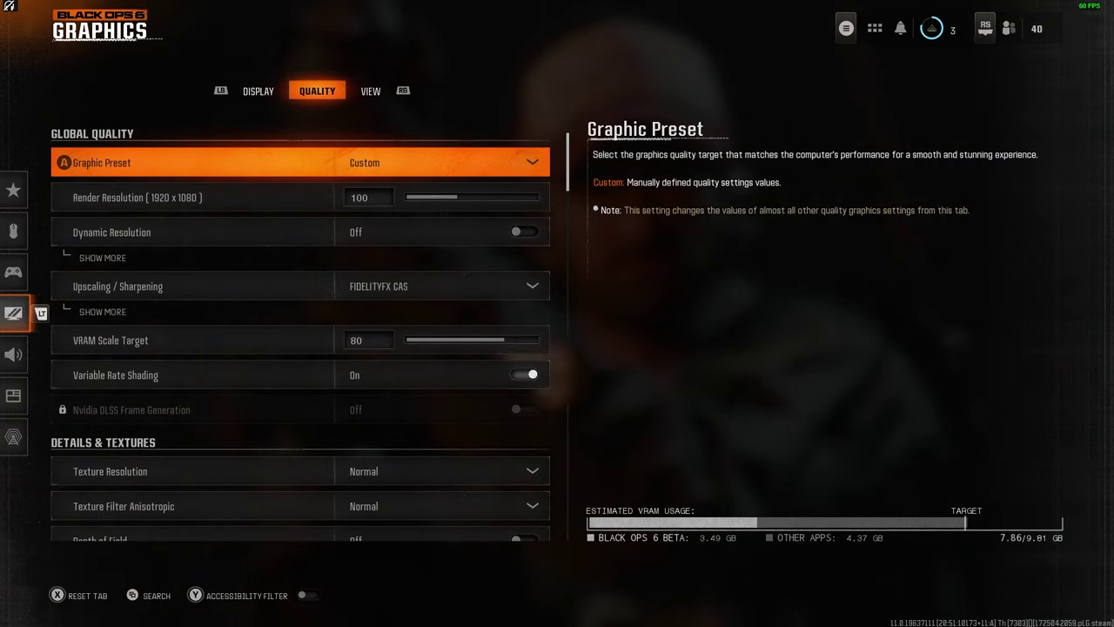
key(Down)
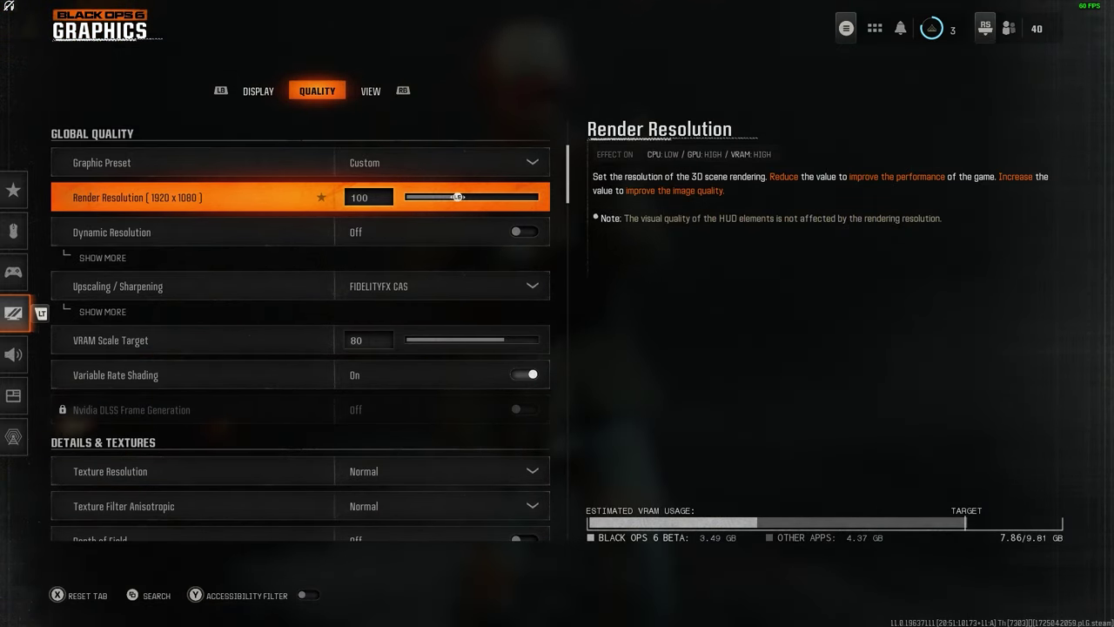
key(Down)
key(Down)
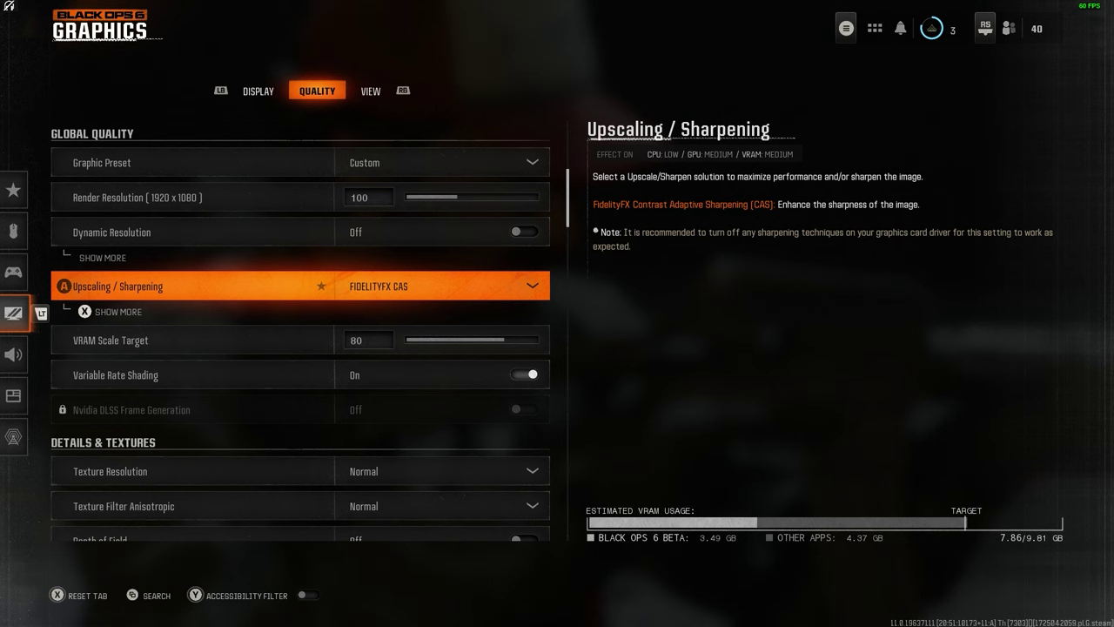
key(Down)
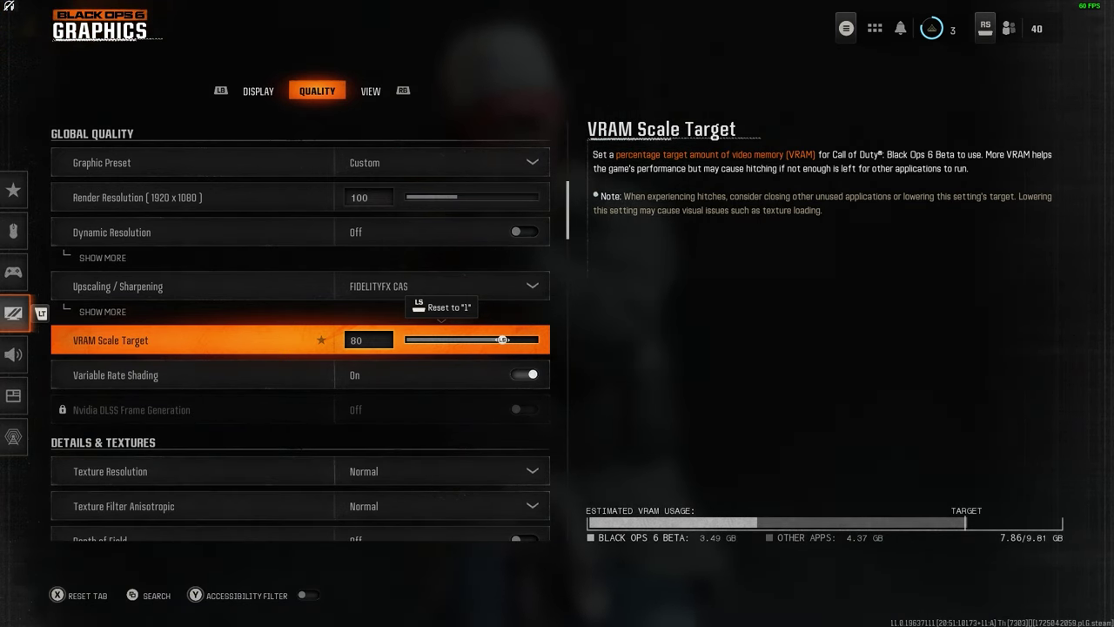
key(Down)
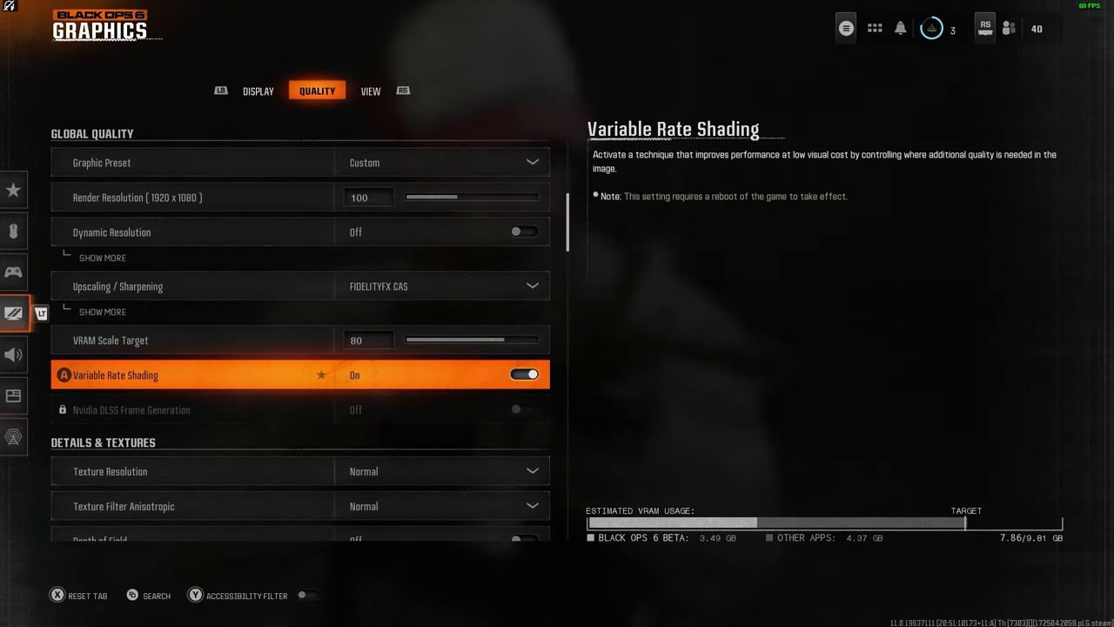
key(Down)
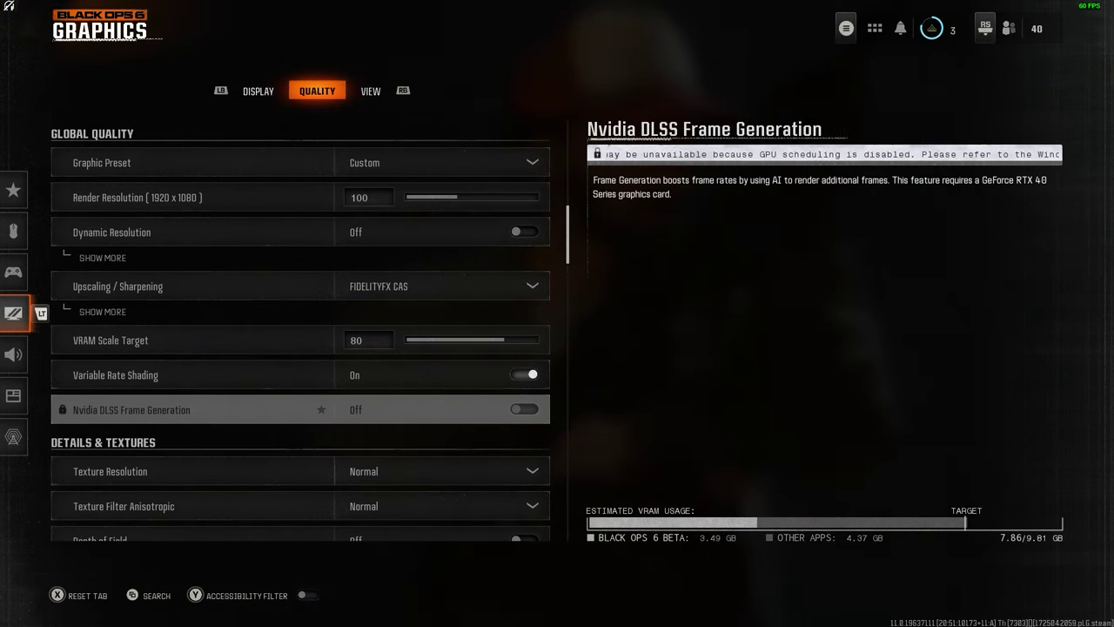
Examine the details and textures settings from Texture Resolution to Shader Quality, and check the On-Demand Texture Streaming options.
key(Down)
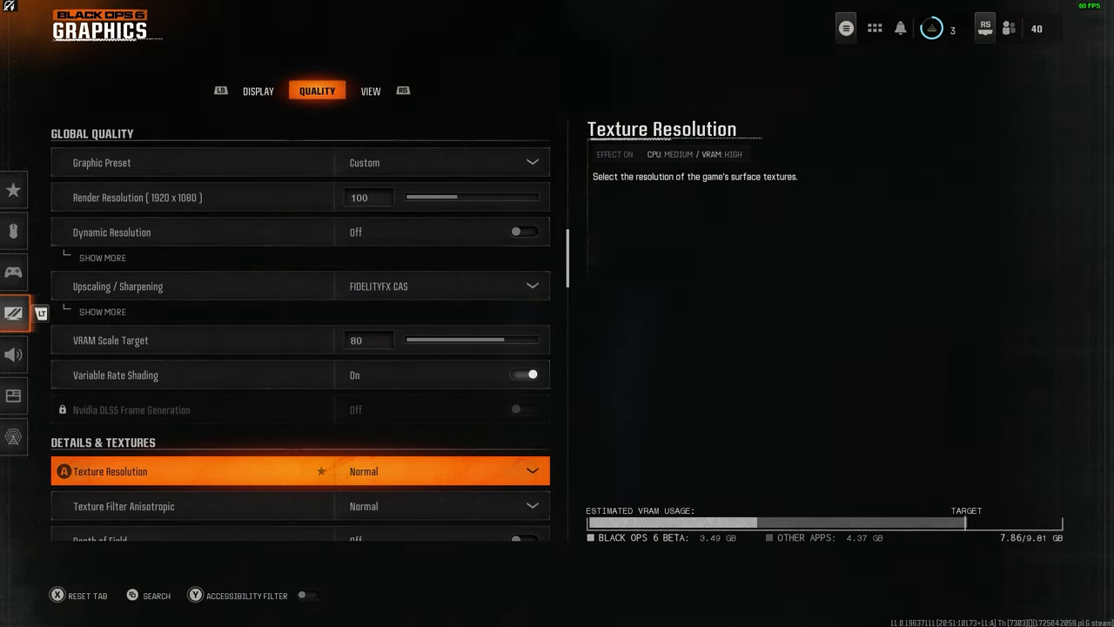
key(Down)
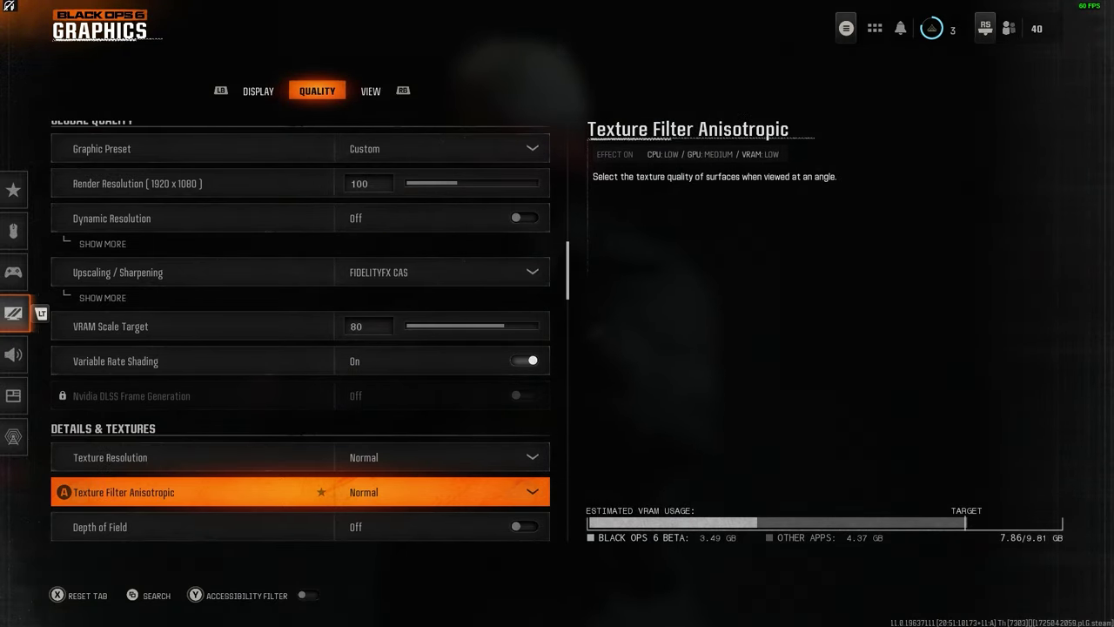
key(Down)
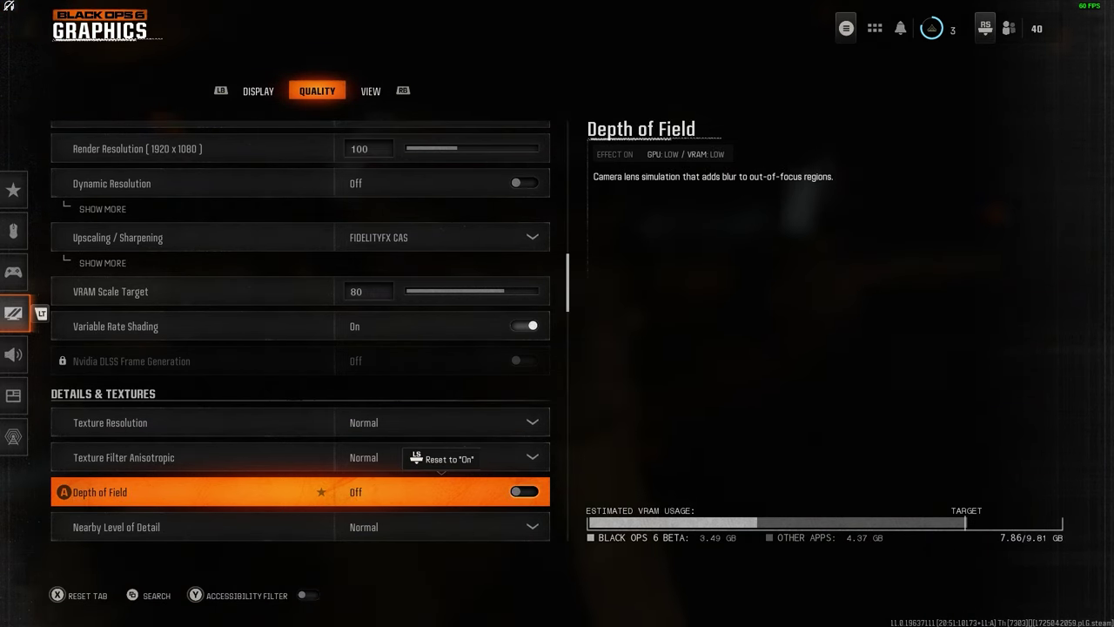
key(Down)
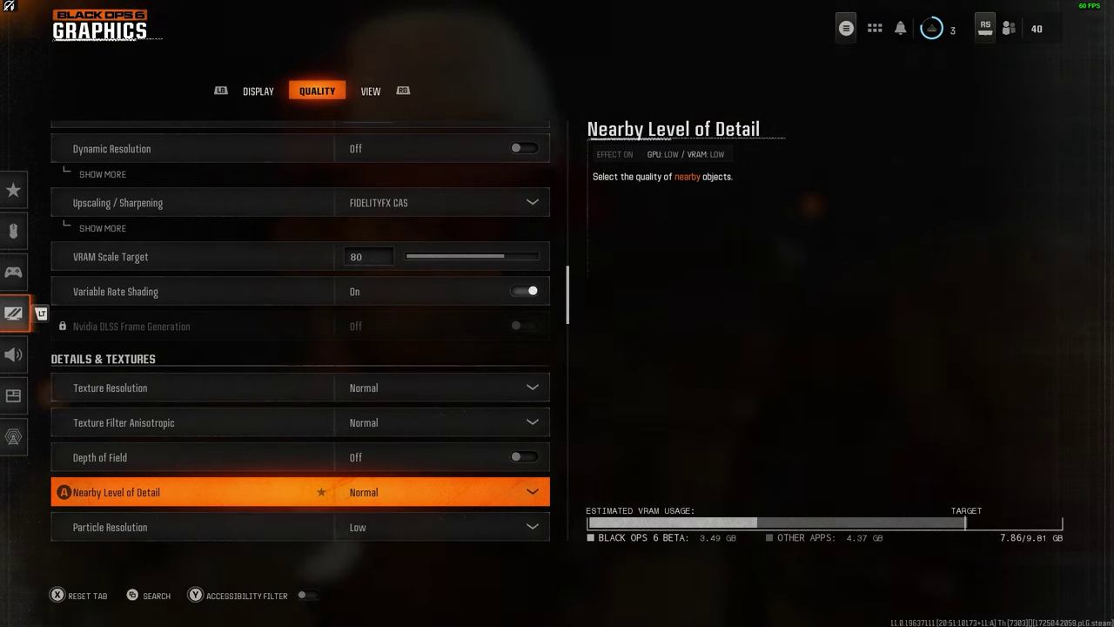
key(Down)
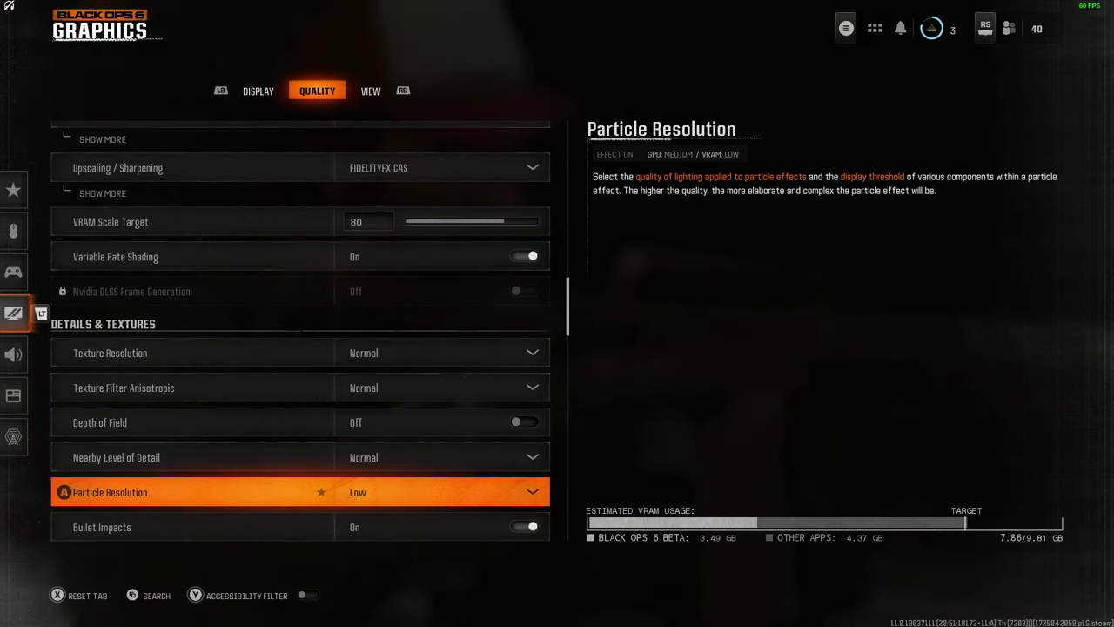
key(Down)
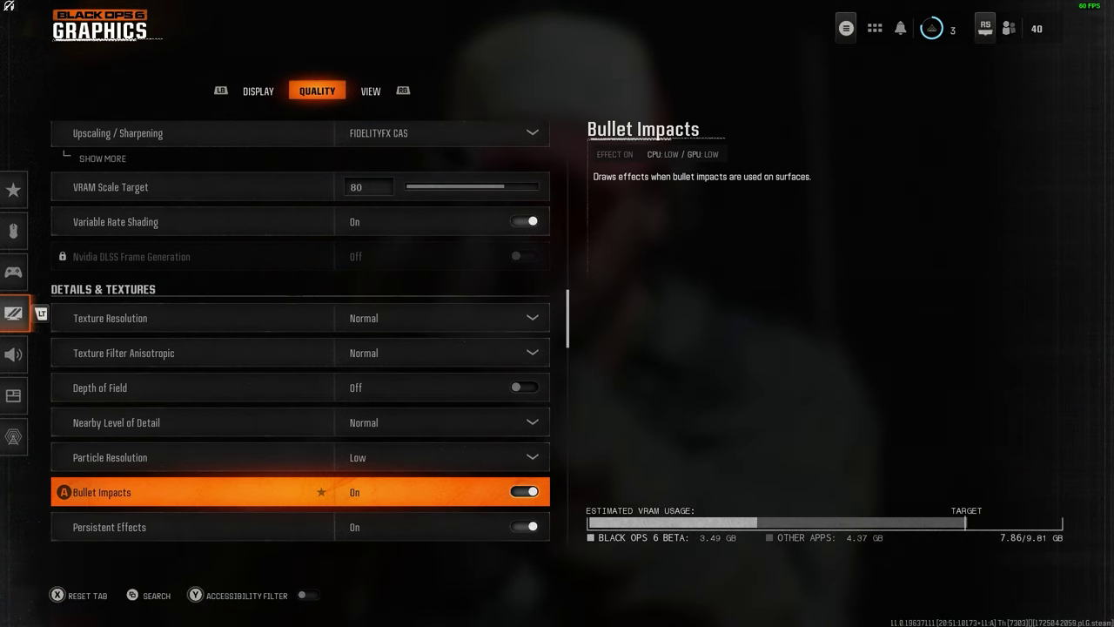
key(Down)
key(Down)
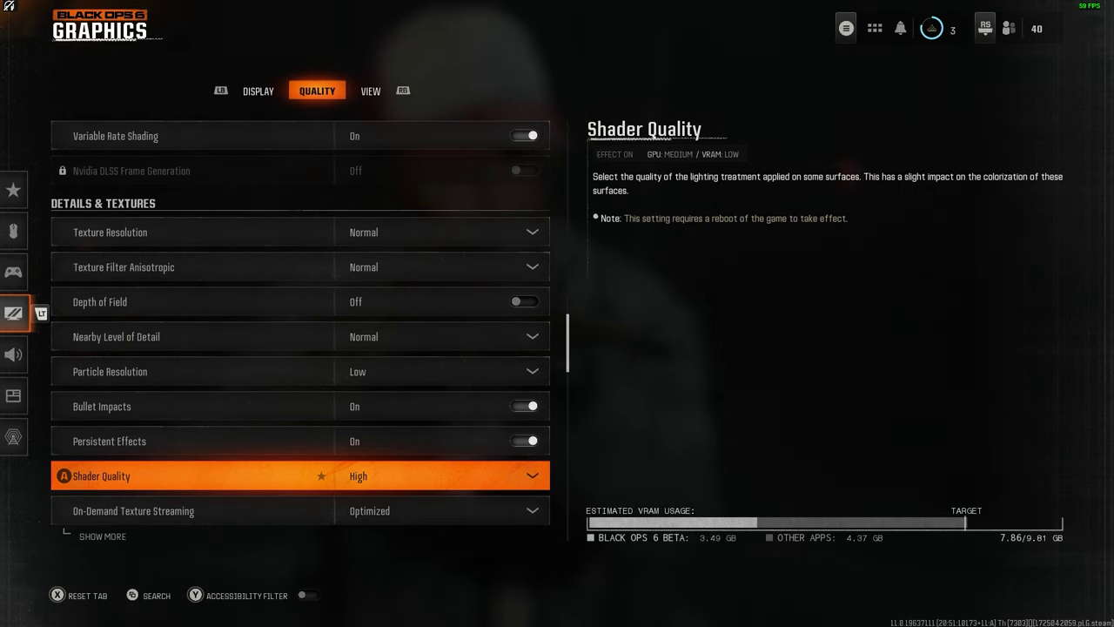
key(Down)
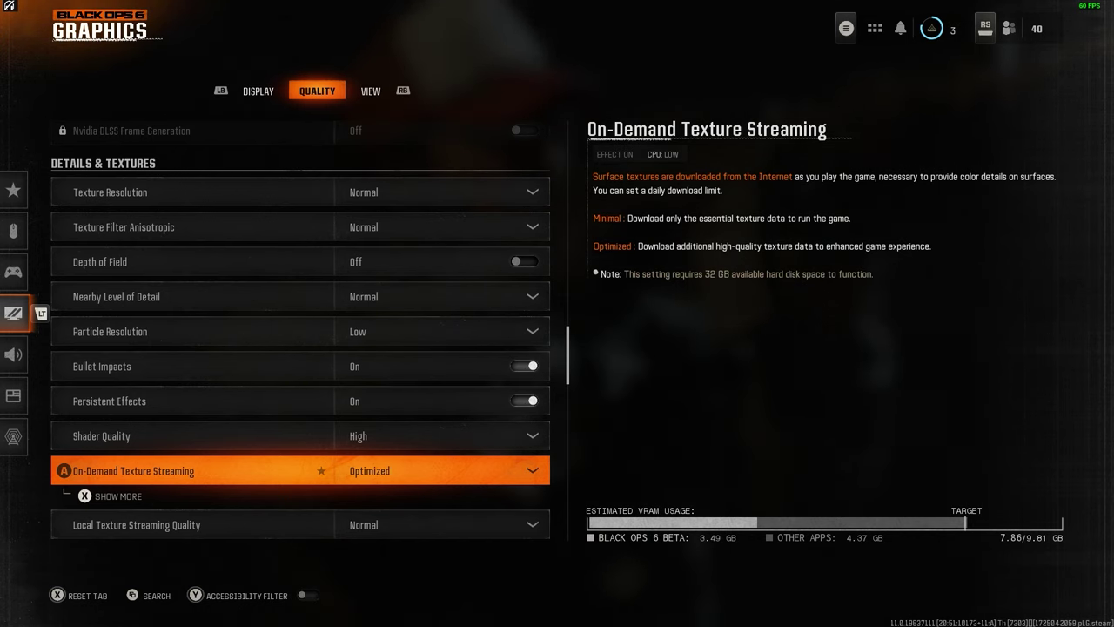
key(Return)
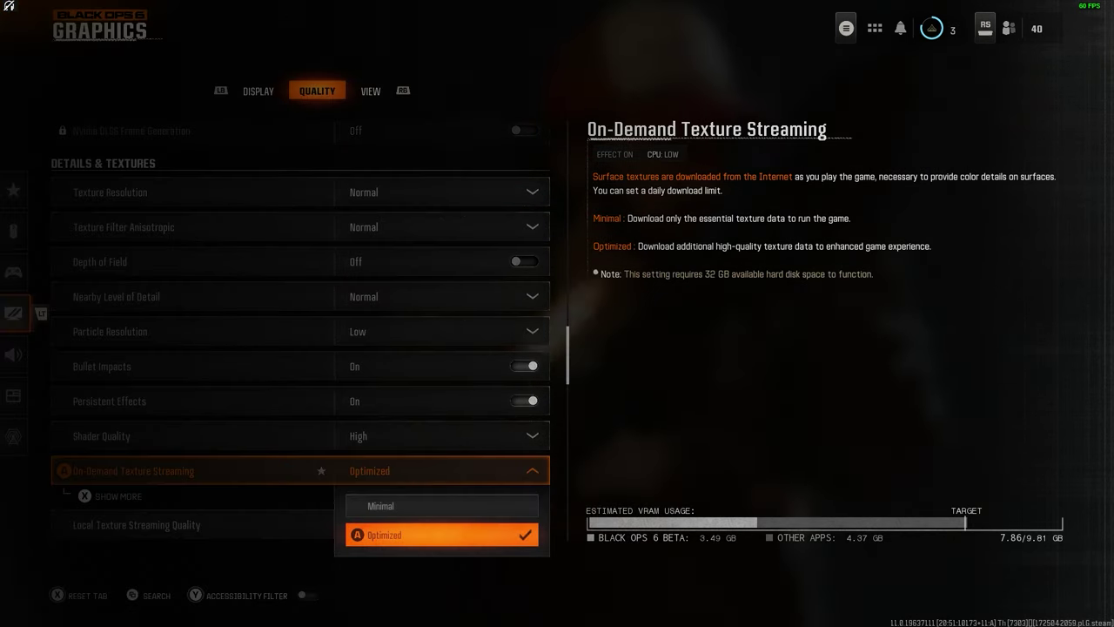
key(Escape)
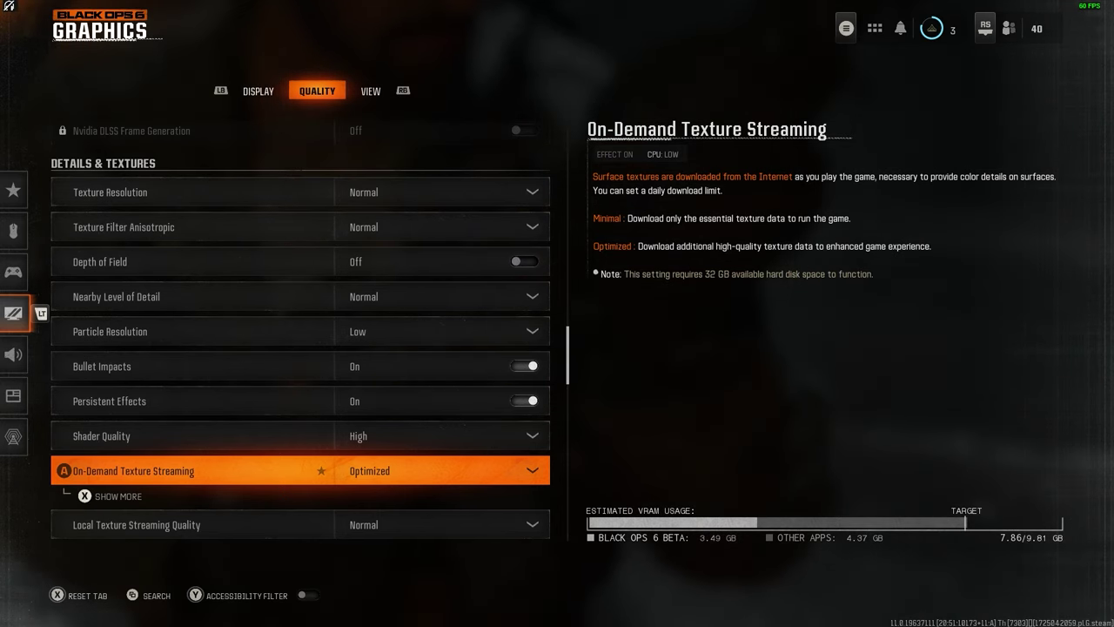
Review the shadow and lighting settings: Shadow Quality, Screen Space Shadows, Ambient Lighting and Reflections.
key(Down)
key(Down)
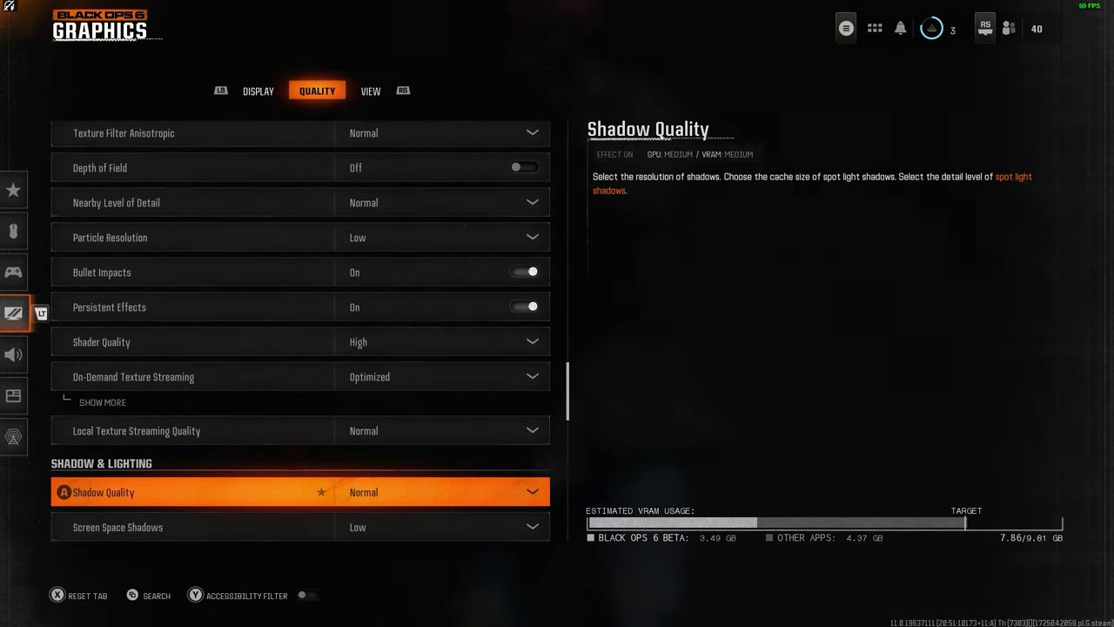
key(Down)
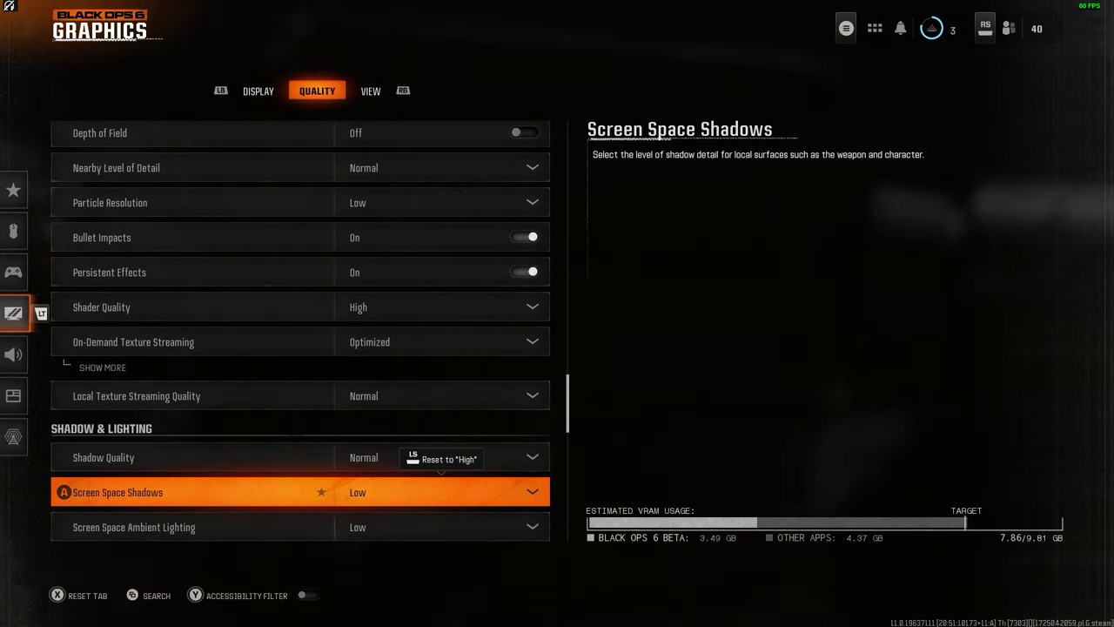
key(Down)
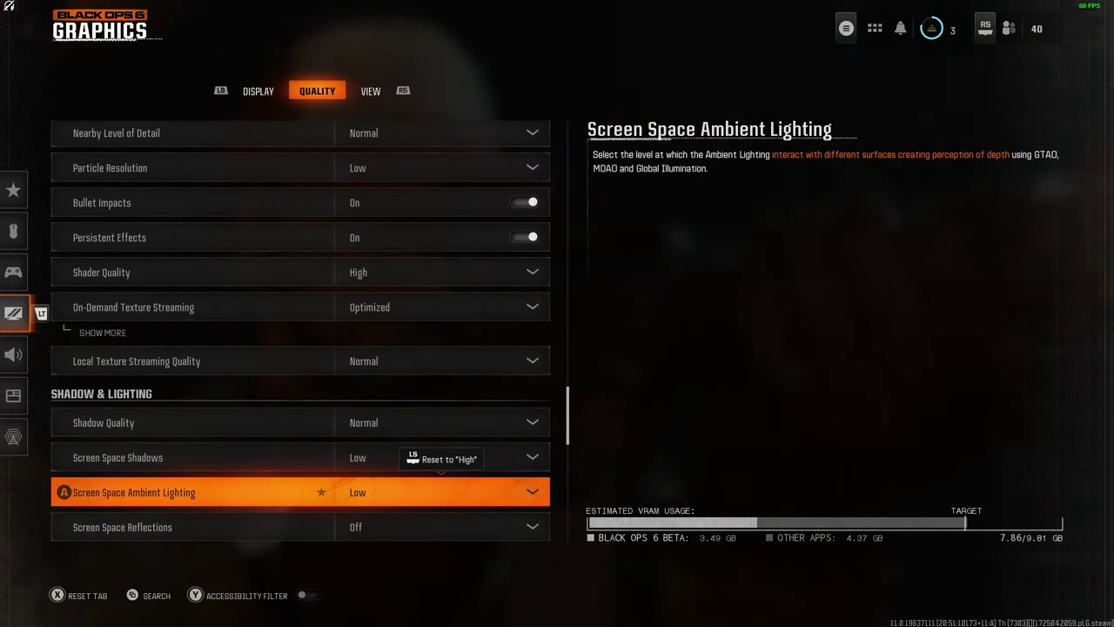
key(Down)
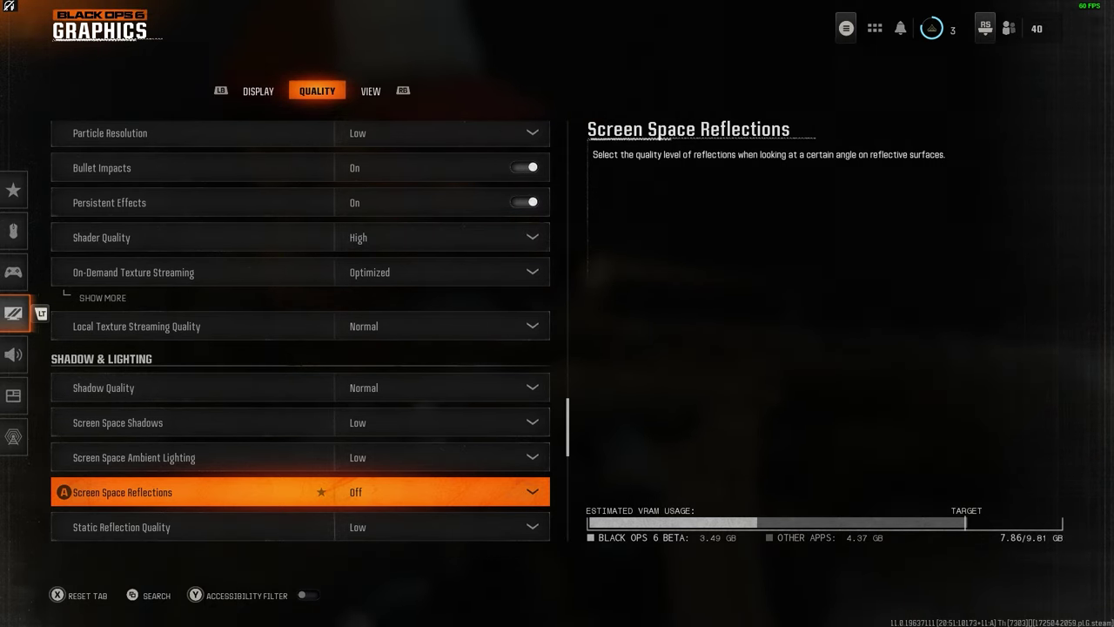
Set Deferred Physics Quality to Low in the environment quality settings.
key(Down)
key(Down)
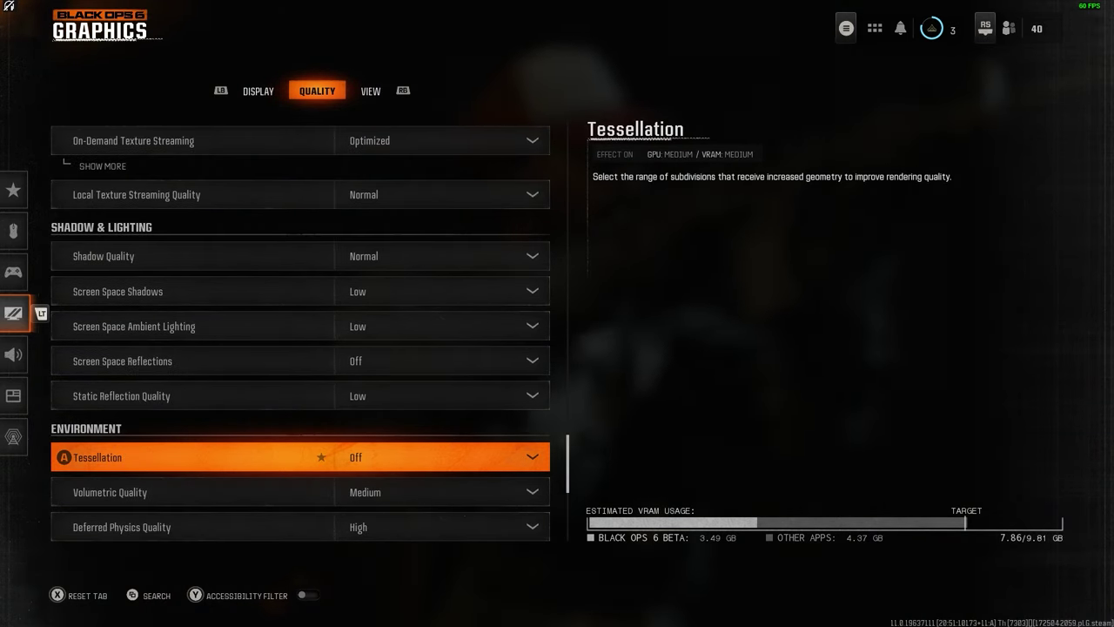
key(Down)
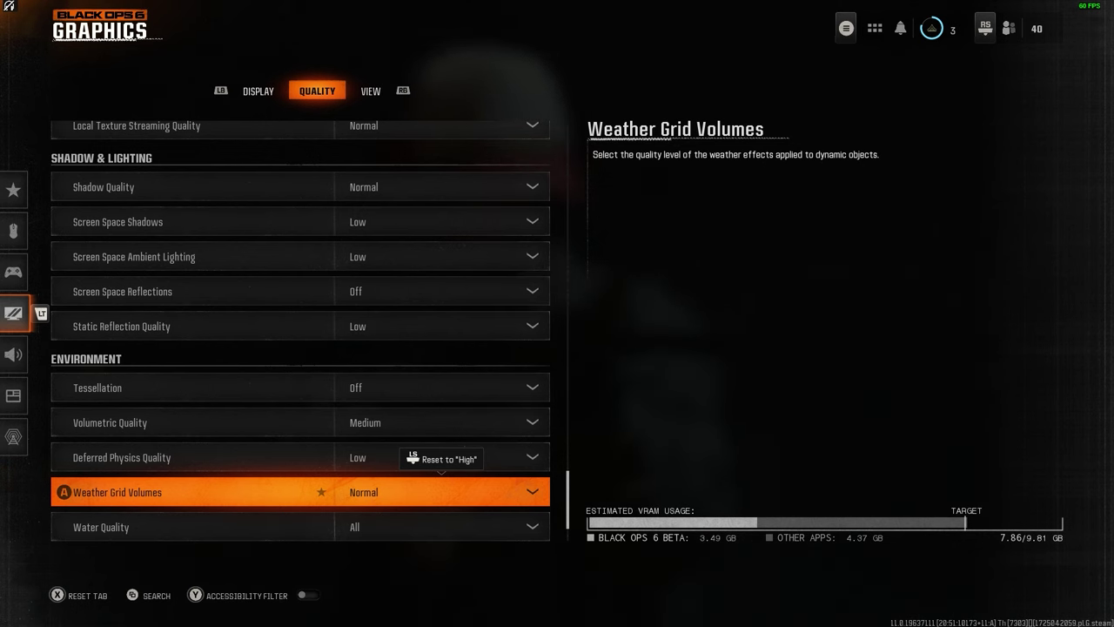
Examine the view settings, from the general, ADS, weapon and vehicle fields of view to motion blur, 1st Person Camera Movement and Inverted Flashbang.
key(Return)
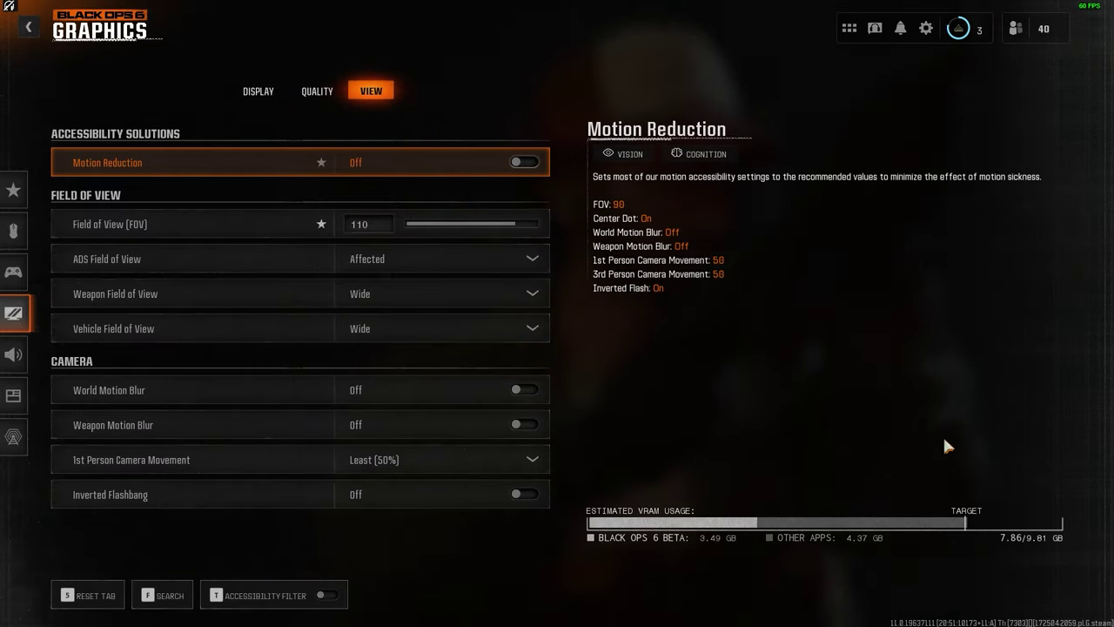
key(Down)
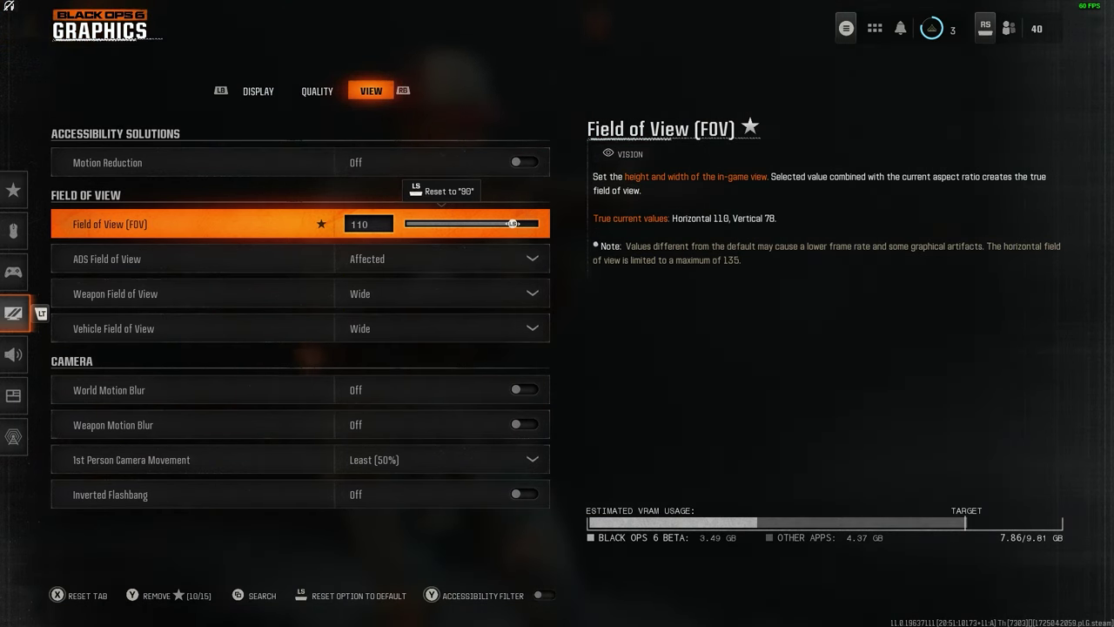
key(Down)
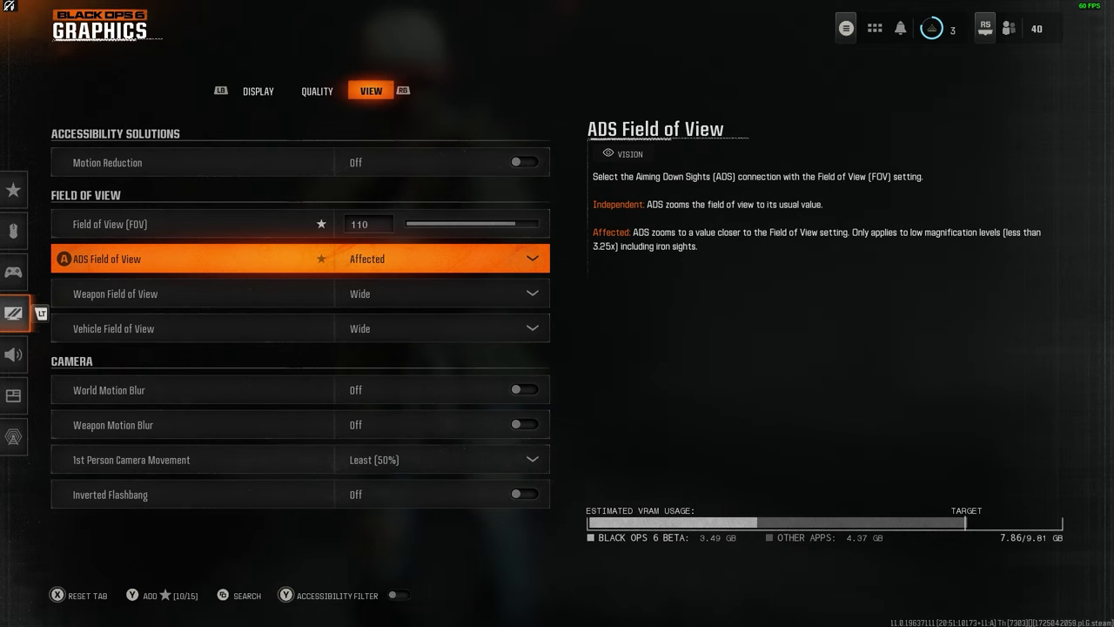
key(Down)
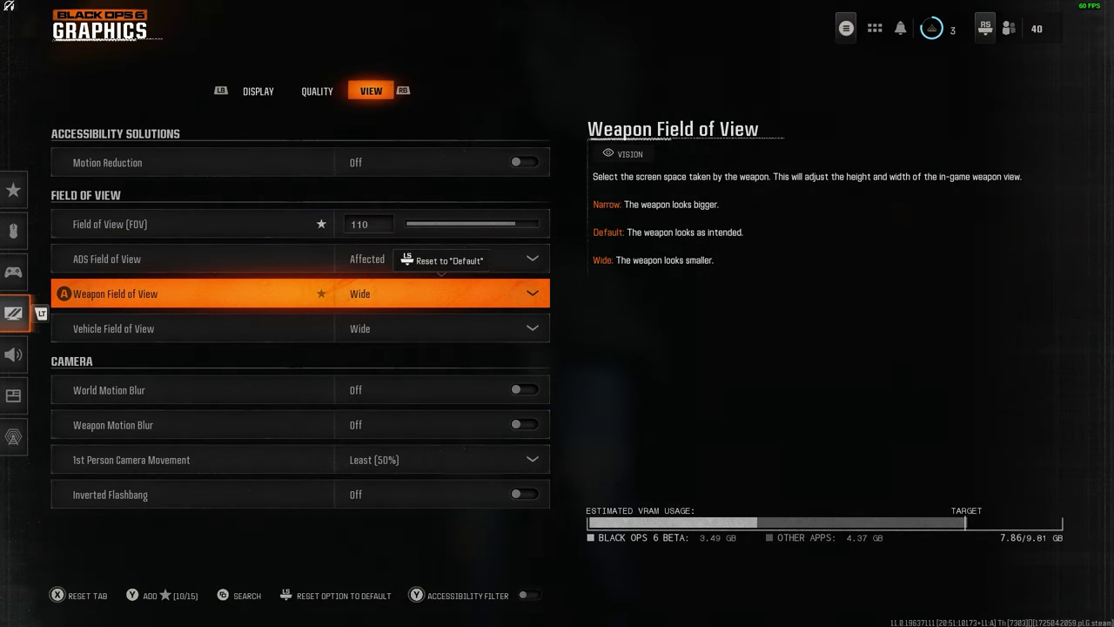
key(Down)
key(Down)
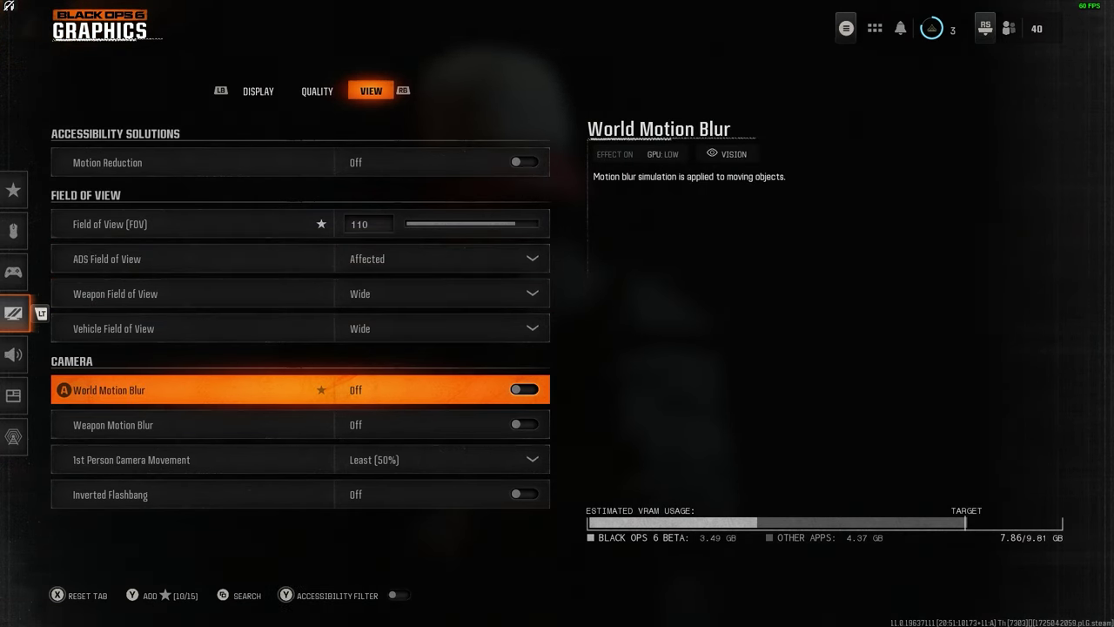
key(Down)
key(Down)
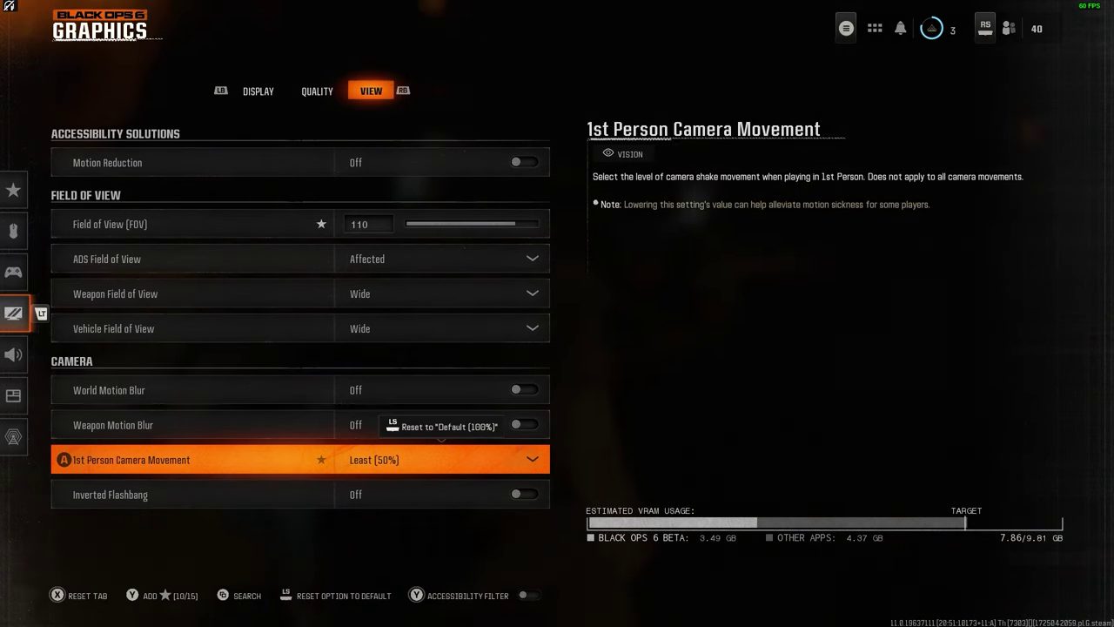
key(Down)
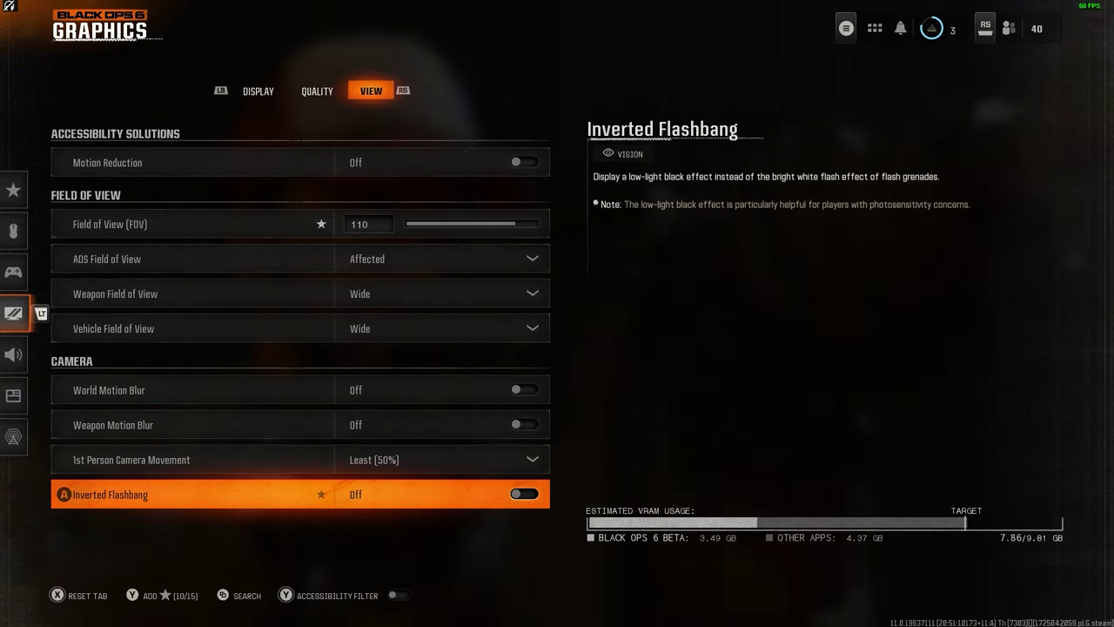